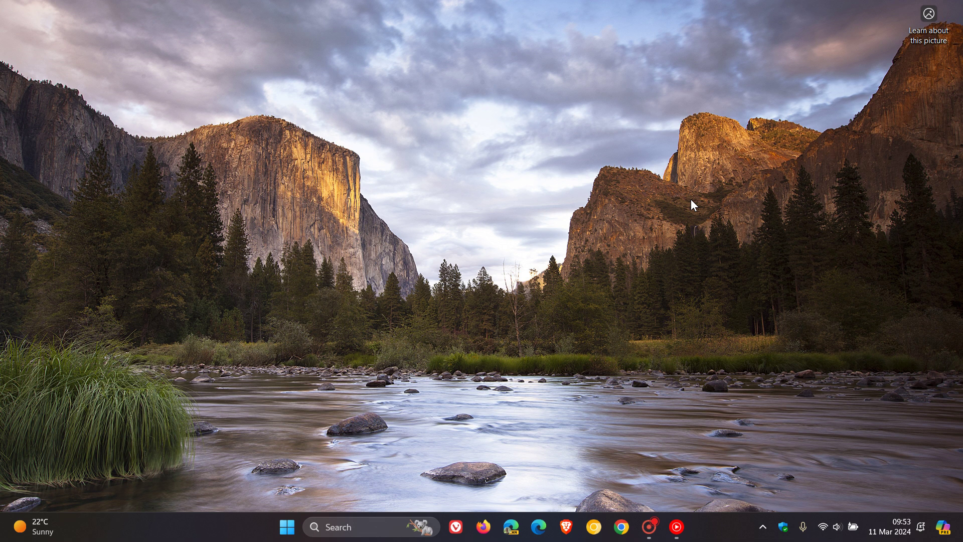
# Open the picture details, preview the beach, orange rocks and other images, then restore the valley view.
pyautogui.click(929, 14)
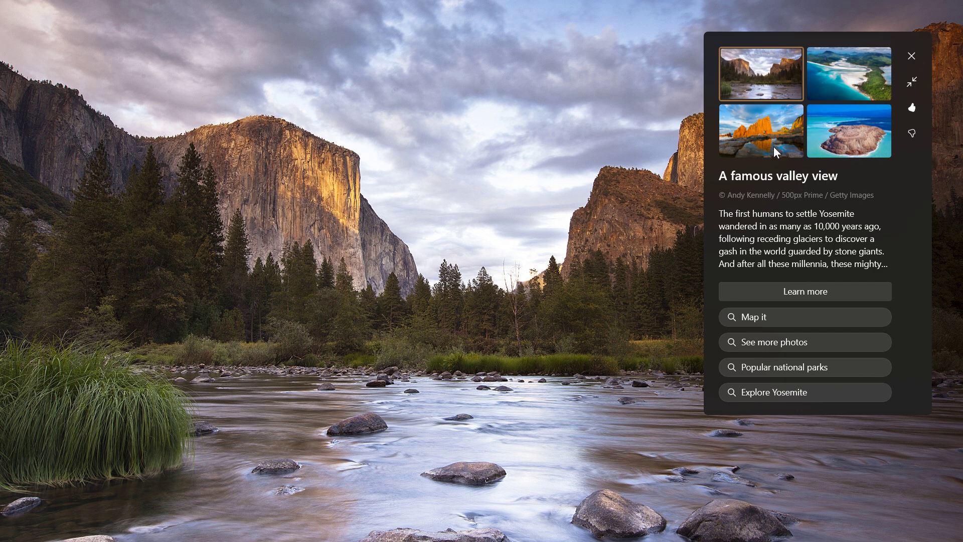
pyautogui.click(838, 81)
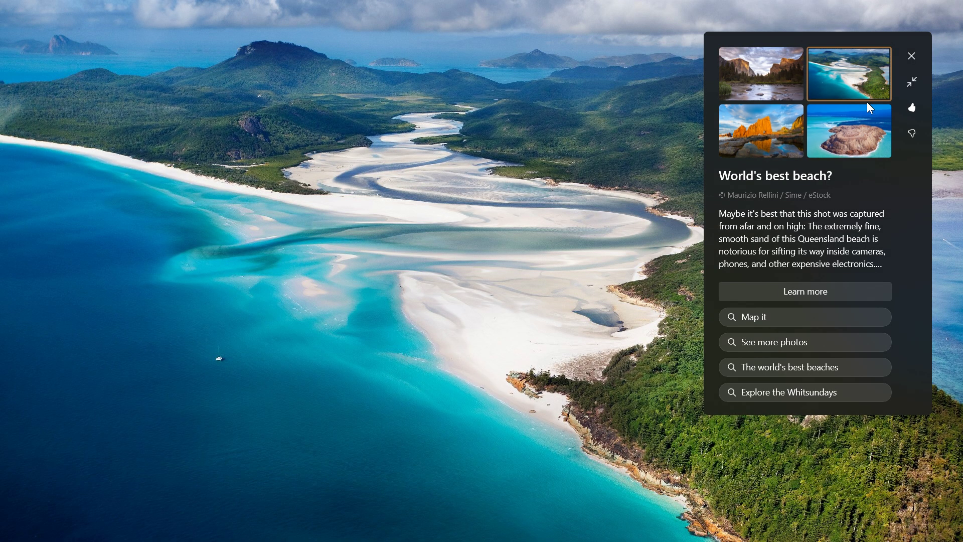
pyautogui.click(855, 138)
pyautogui.click(763, 141)
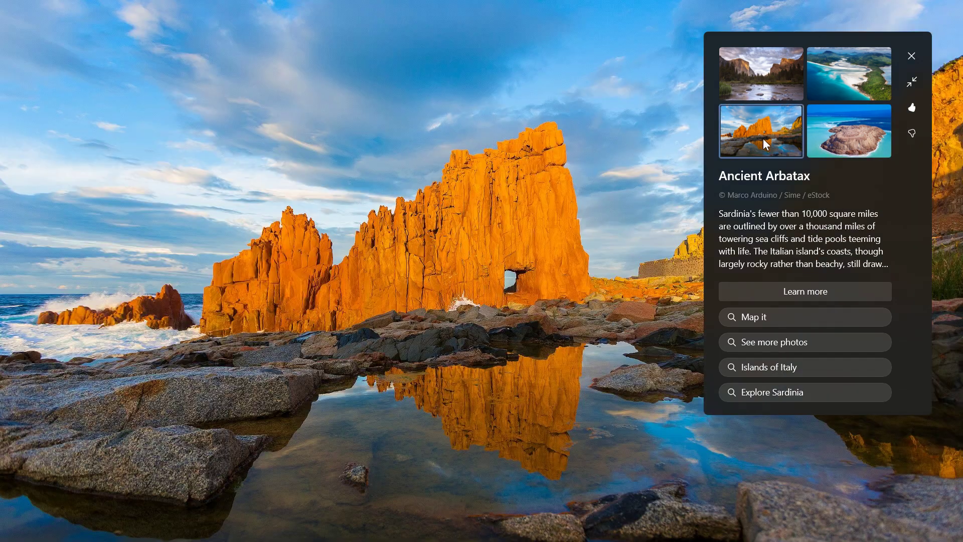
pyautogui.click(765, 75)
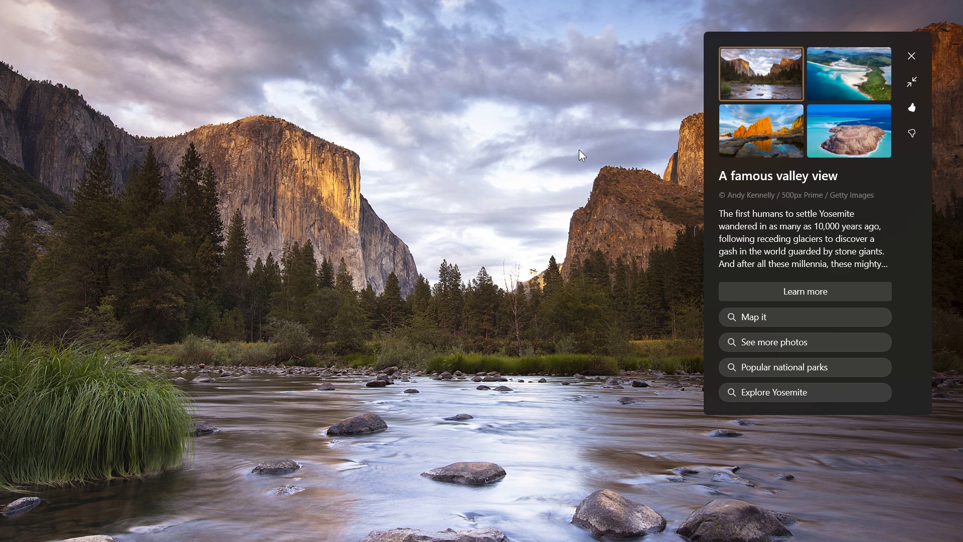
# Close the picture details flyout, briefly reopen it, then dismiss it back to the valley desktop.
pyautogui.click(913, 55)
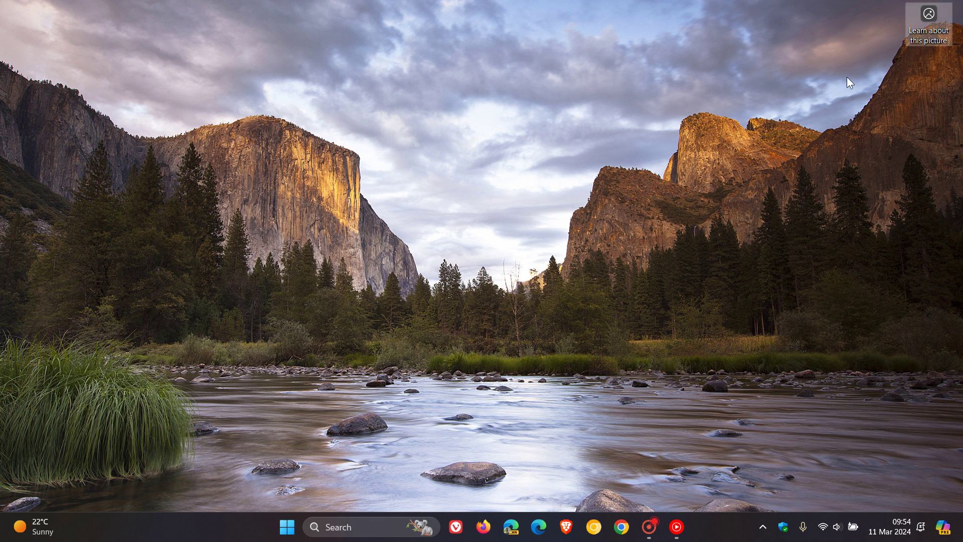
pyautogui.click(916, 24)
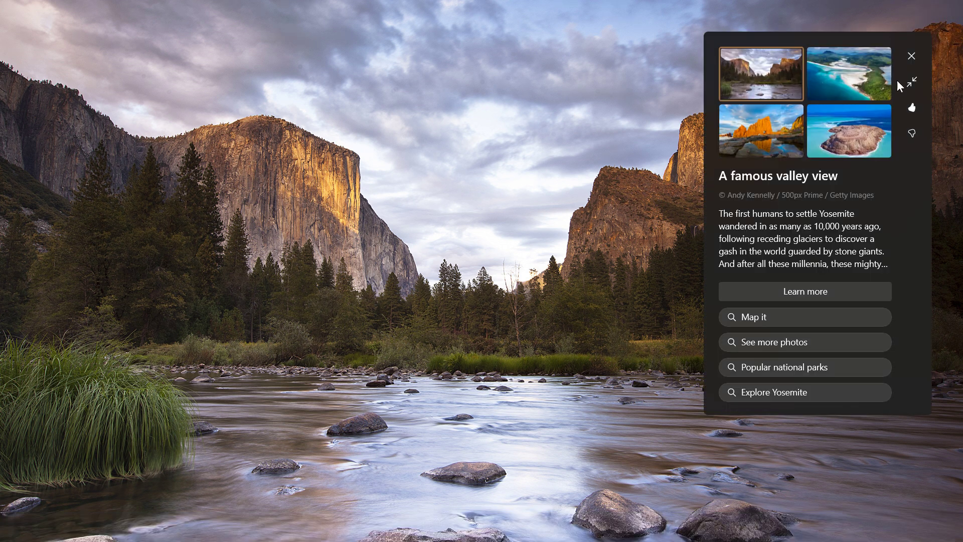
pyautogui.click(548, 156)
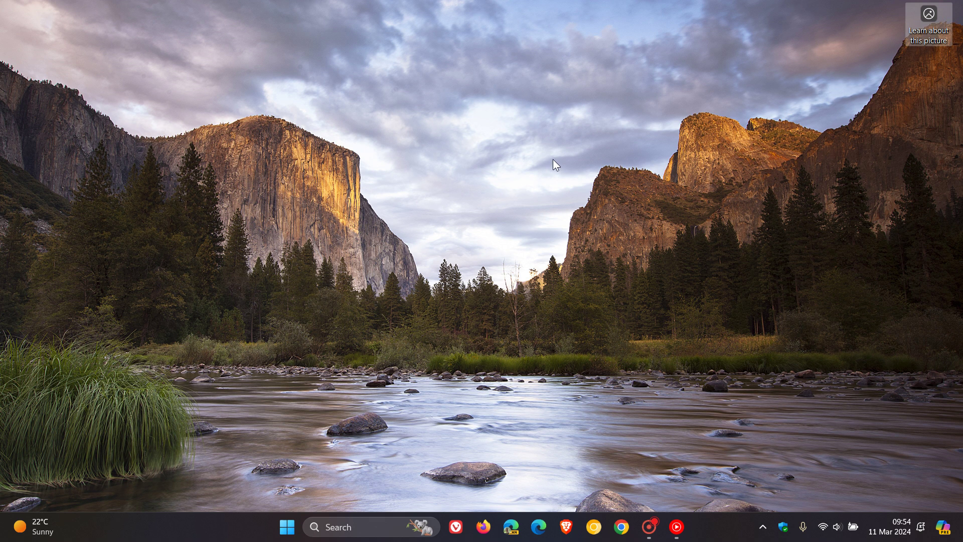